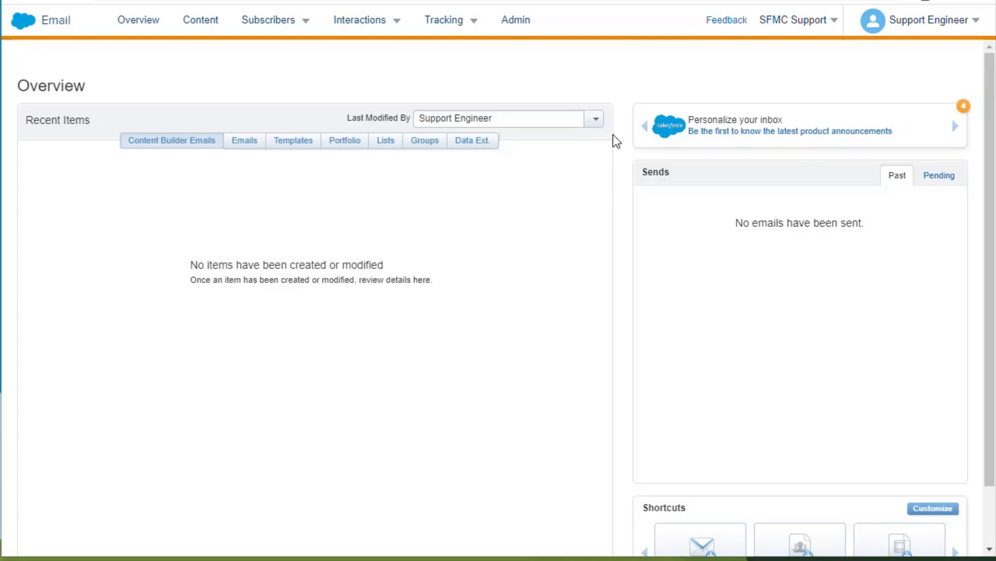
Step: Go to Setup from the account menu and open Parameter Manager under Data Management
{"action": "left_click", "coordinate": [929, 31]}
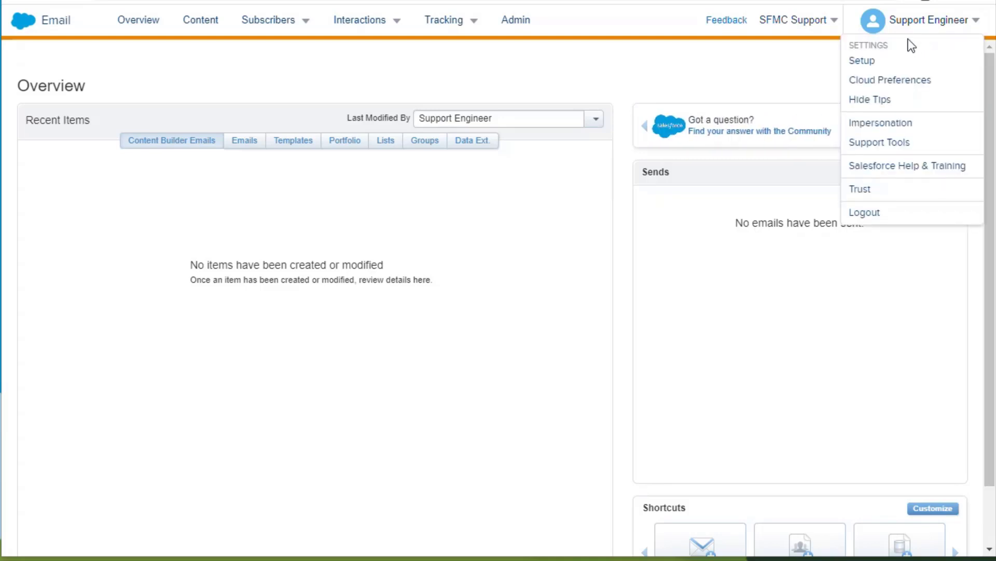
{"action": "left_click", "coordinate": [892, 59]}
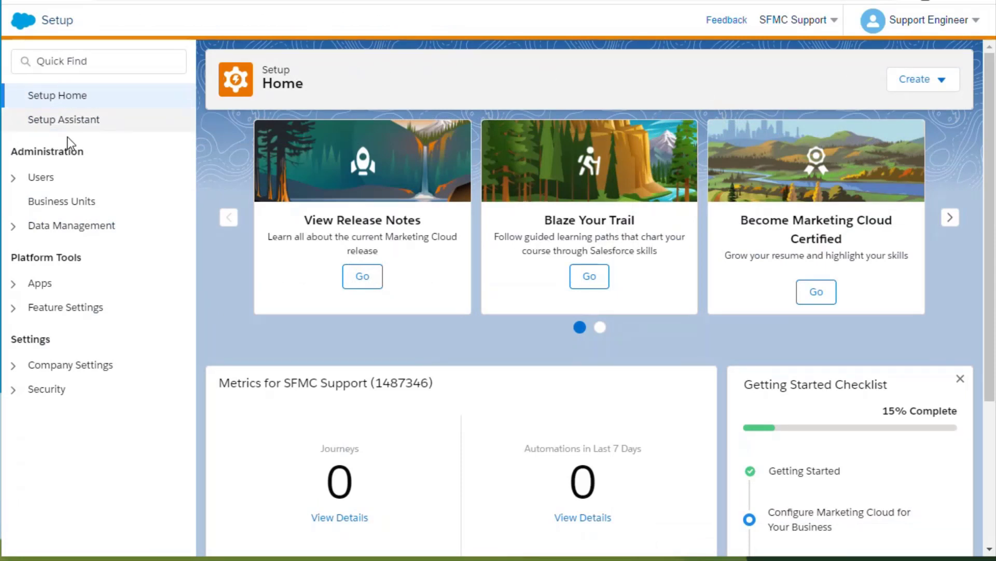
{"action": "left_click", "coordinate": [13, 226]}
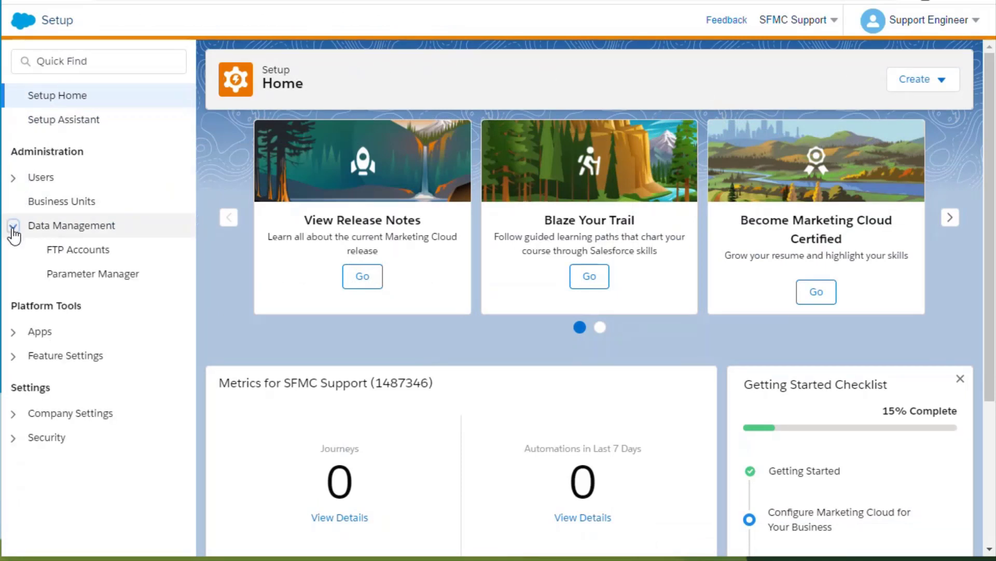
{"action": "left_click", "coordinate": [100, 283]}
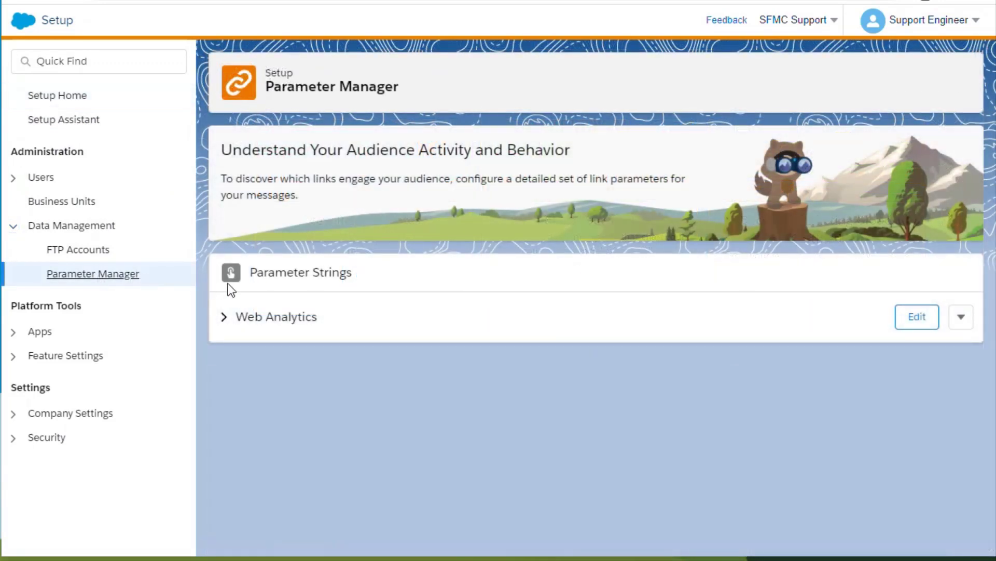
Step: Change the Web Analytics tracking string to utm_campaign=%%AdditionalEmailAttribute1%% and save
{"action": "left_click", "coordinate": [224, 317]}
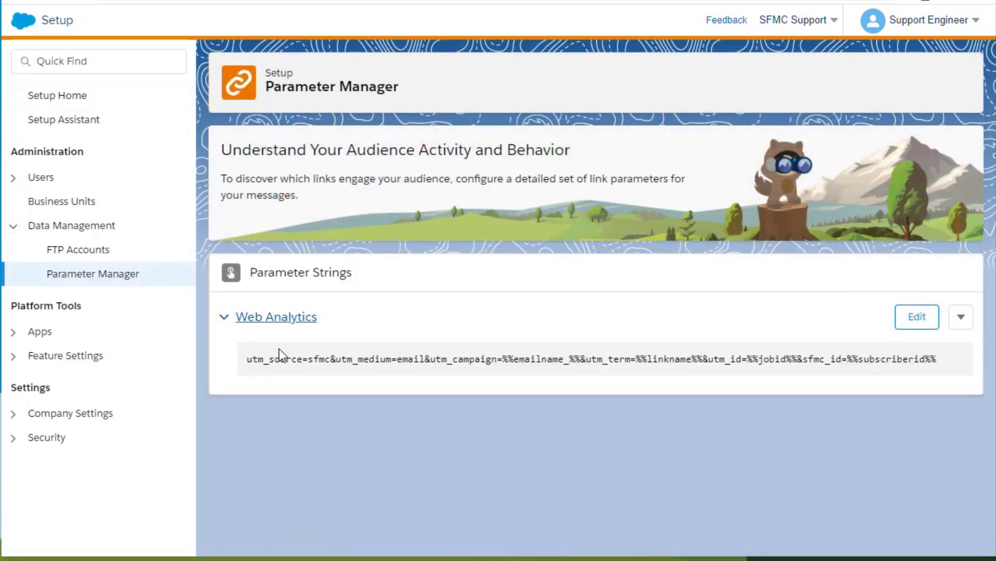
{"action": "left_click", "coordinate": [917, 317]}
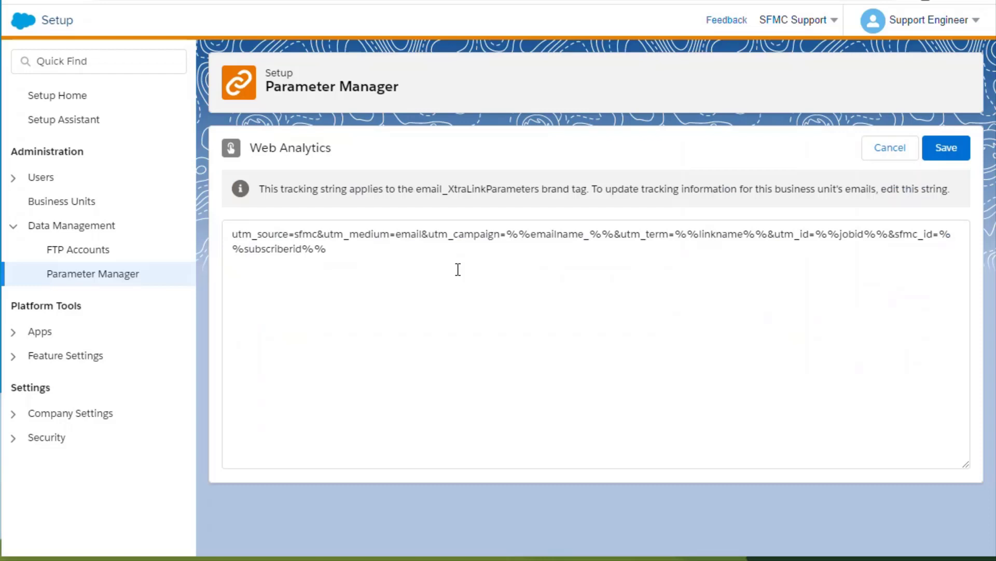
{"action": "left_click", "coordinate": [458, 270]}
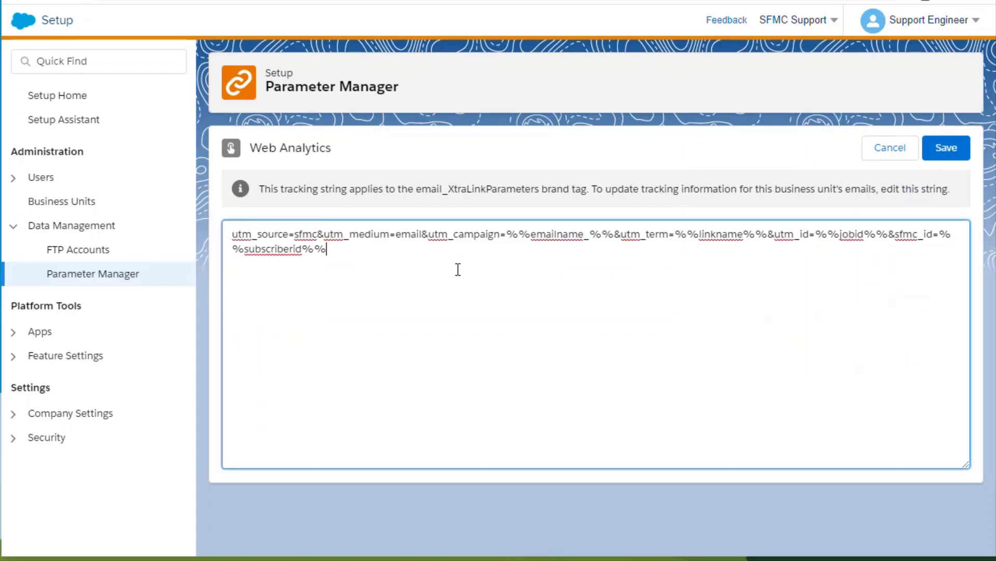
{"action": "left_click", "coordinate": [942, 151]}
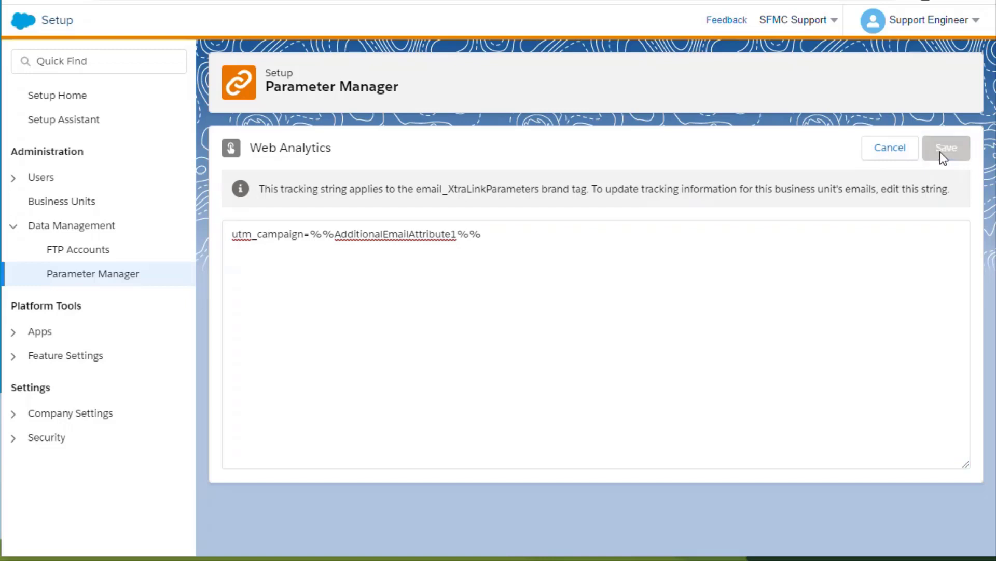